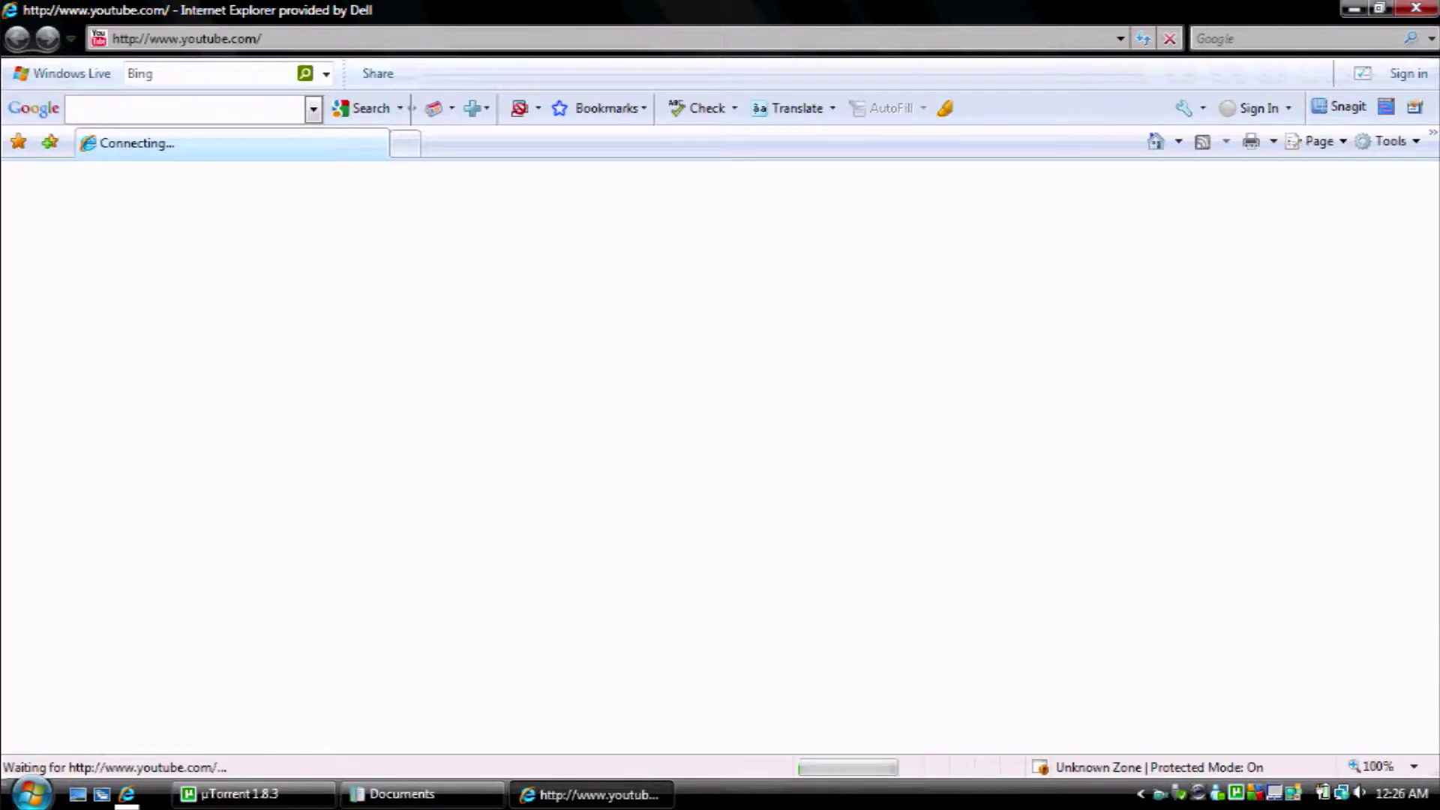
# - Focus the Google toolbar search box to begin a WinRAR search
pyautogui.click(187, 110)
# - Search the web for 'winrar' and open the rarlab.com download.htm result
pyautogui.write('winrar')
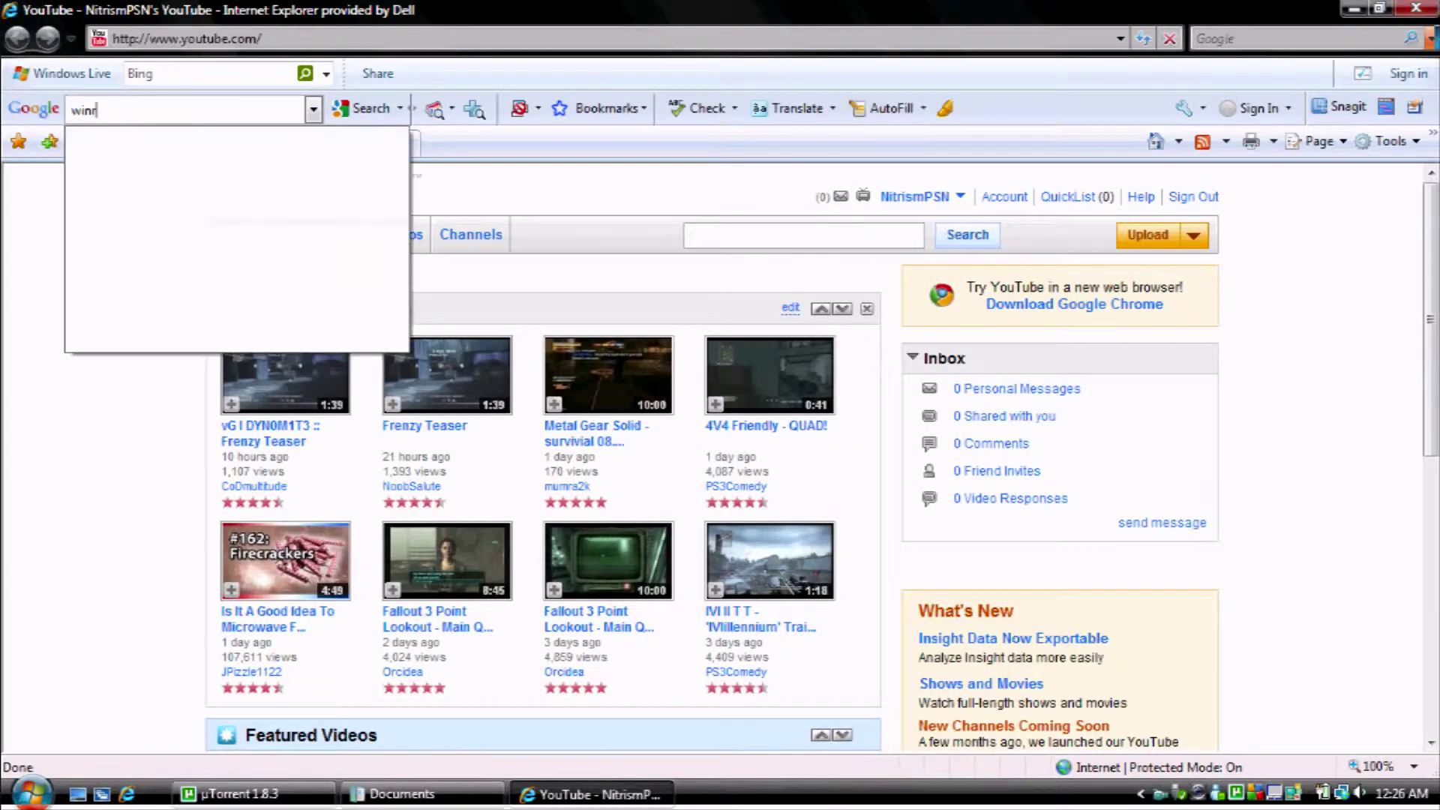
pyautogui.press('Return')
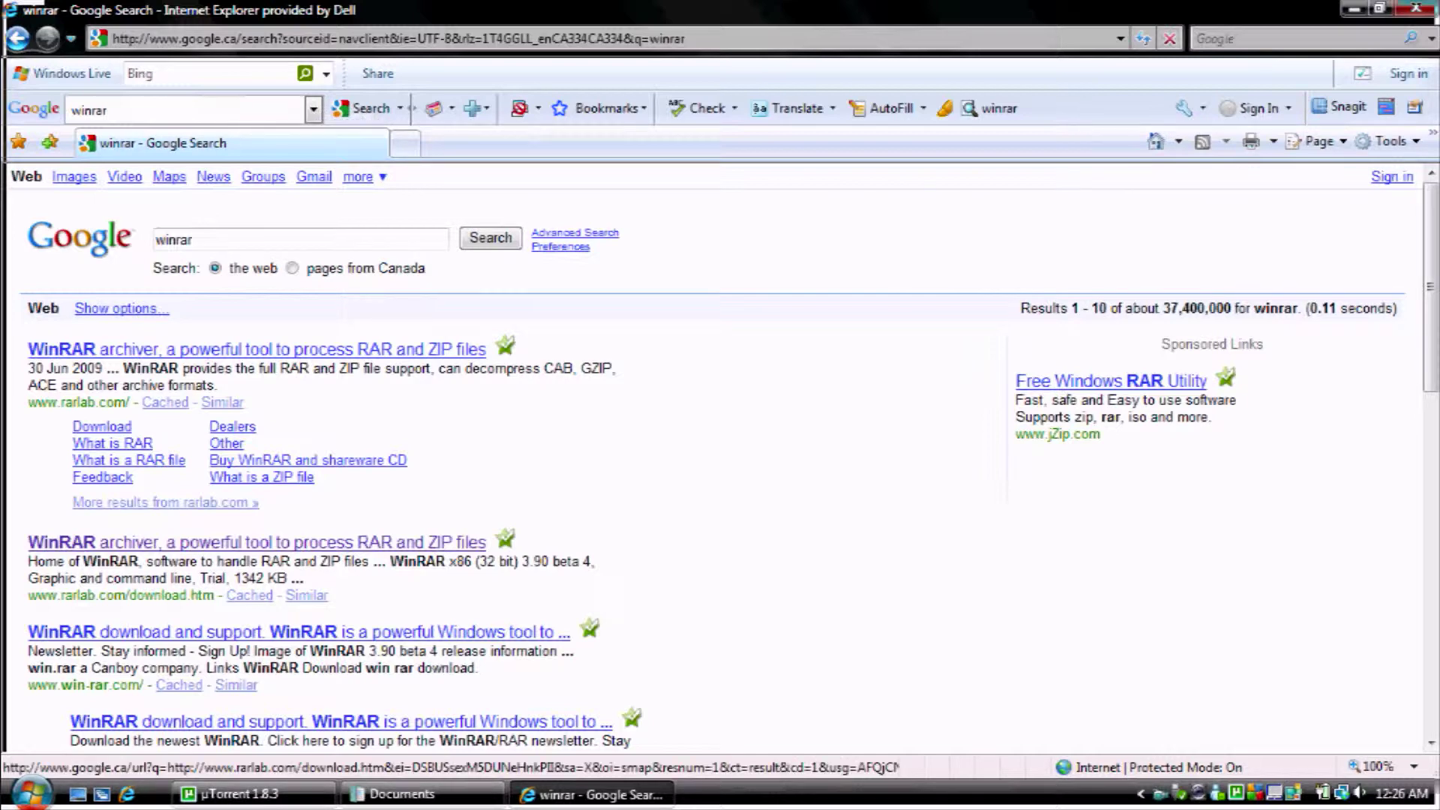
pyautogui.click(102, 426)
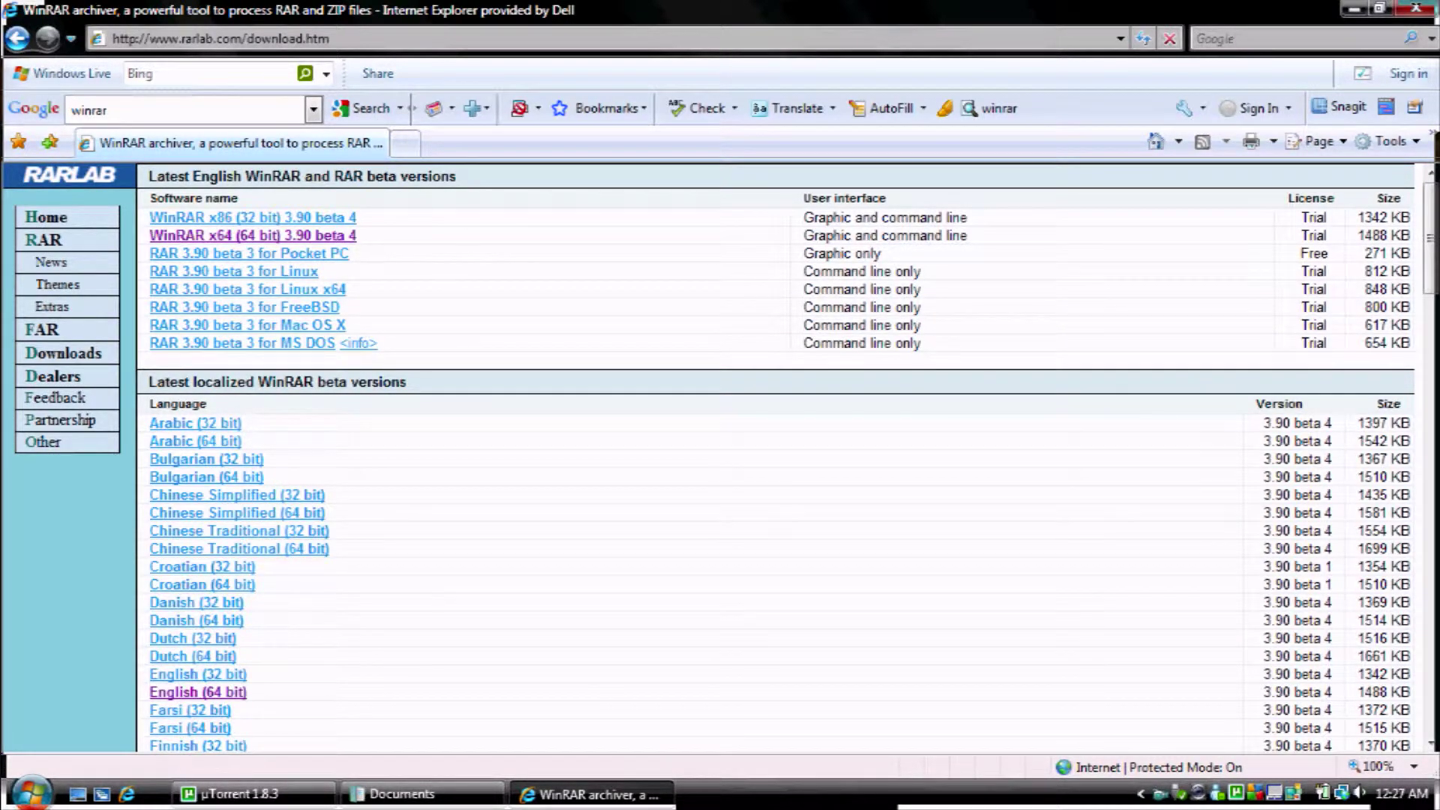
pyautogui.hotkey('alt', 'd')
# - Search gamefaqs.com for 'fallout 3', open the PS3 save files, and pick the fourth save
pyautogui.write('gamefaqs.com')
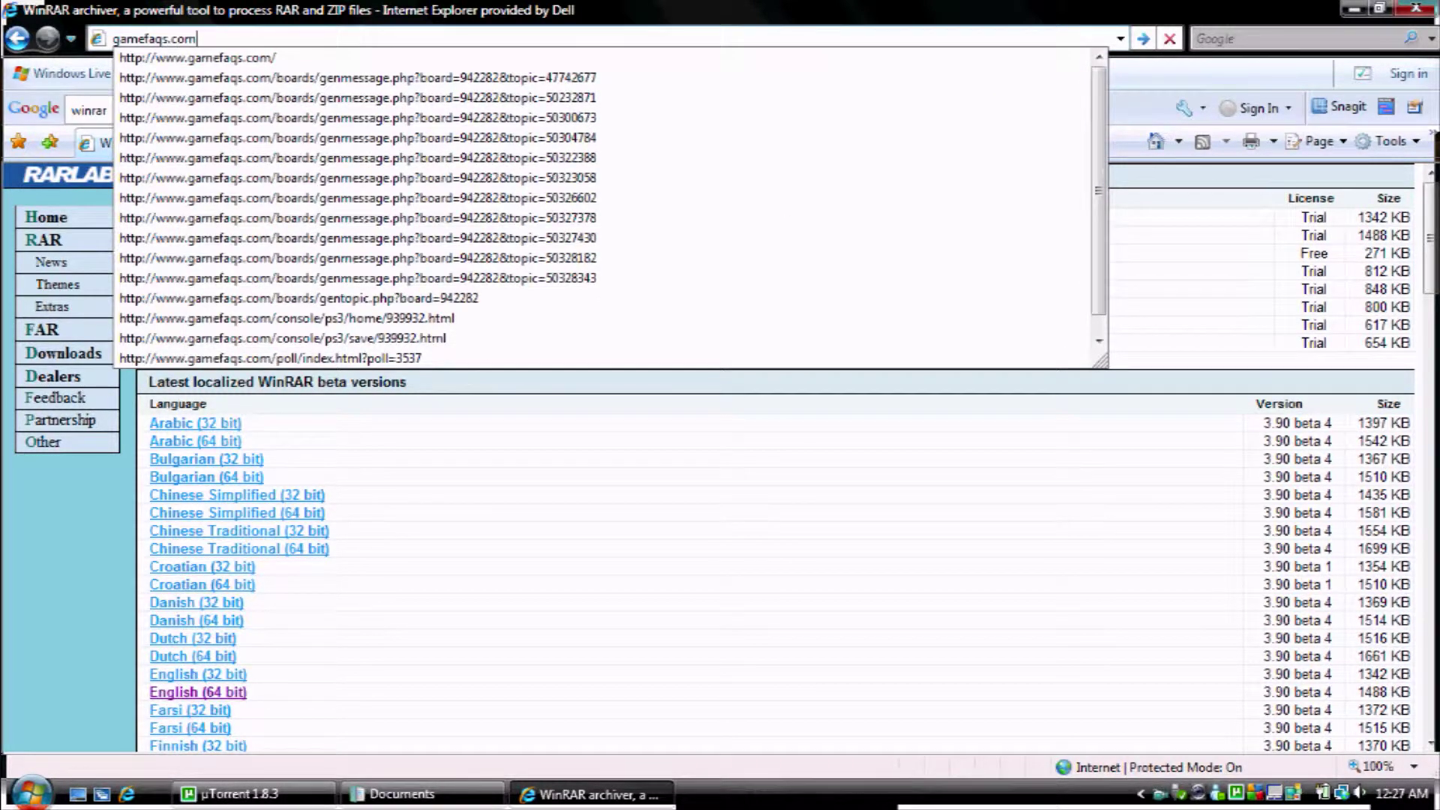
pyautogui.press('Return')
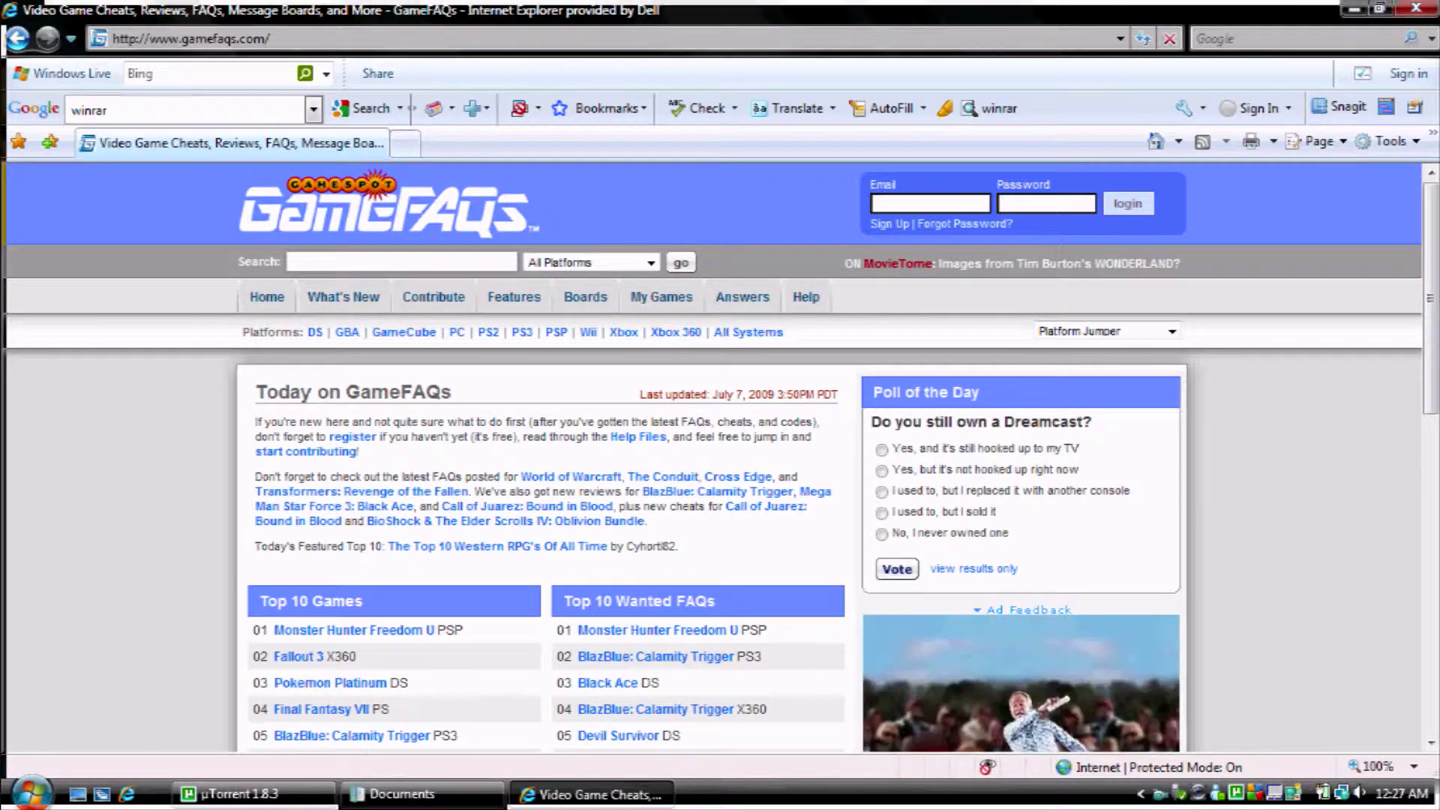
pyautogui.write('fallout 3')
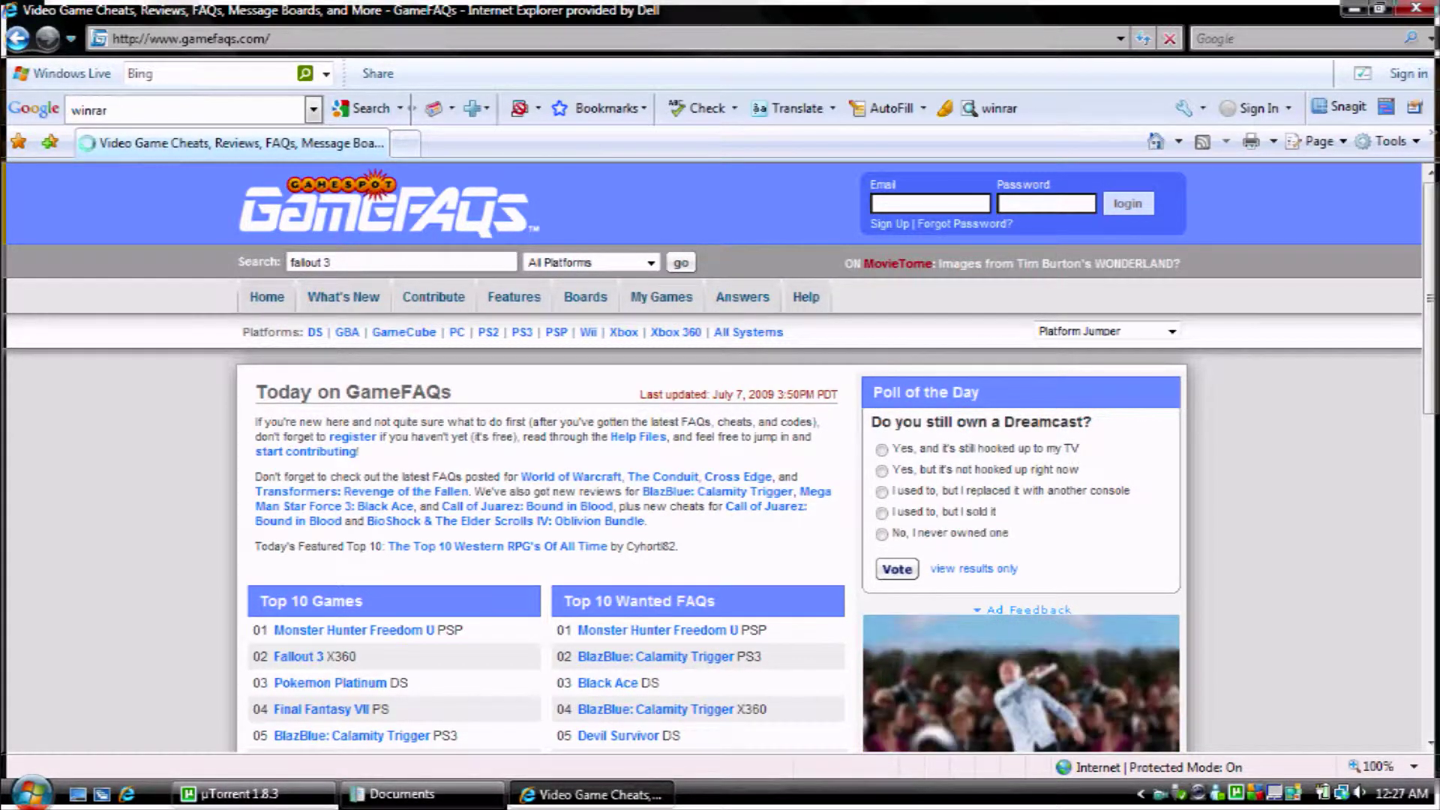
pyautogui.press('Return')
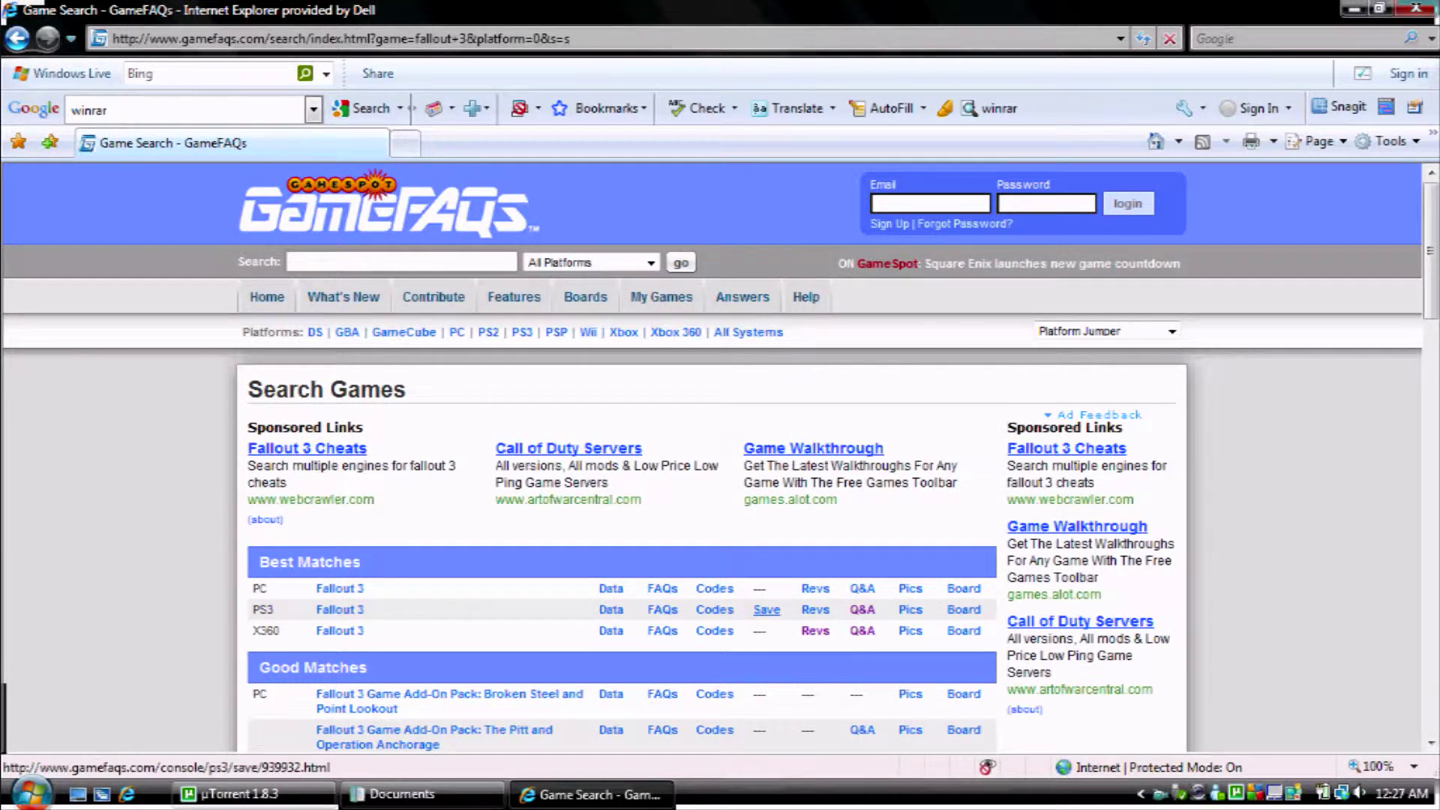
pyautogui.click(767, 610)
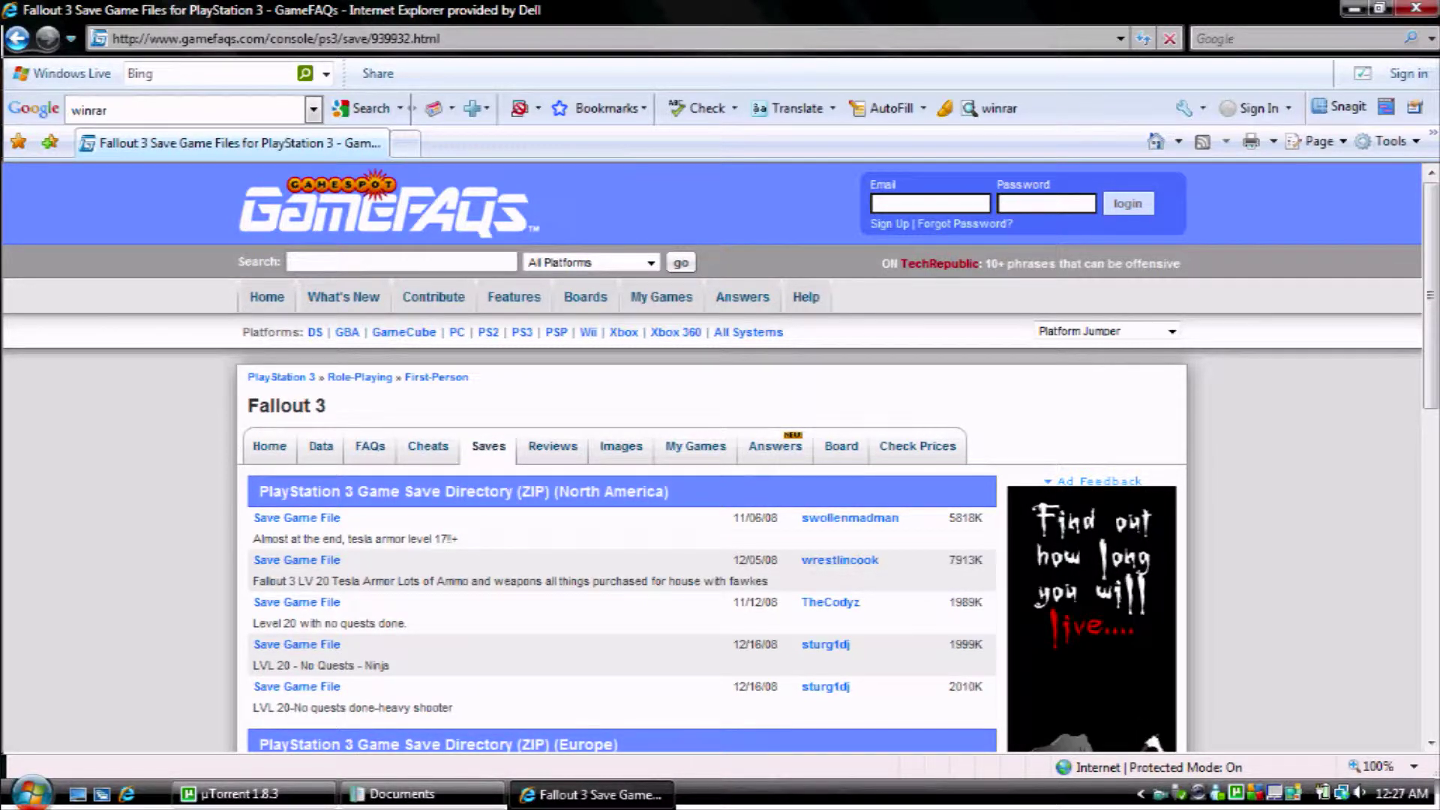
pyautogui.click(297, 644)
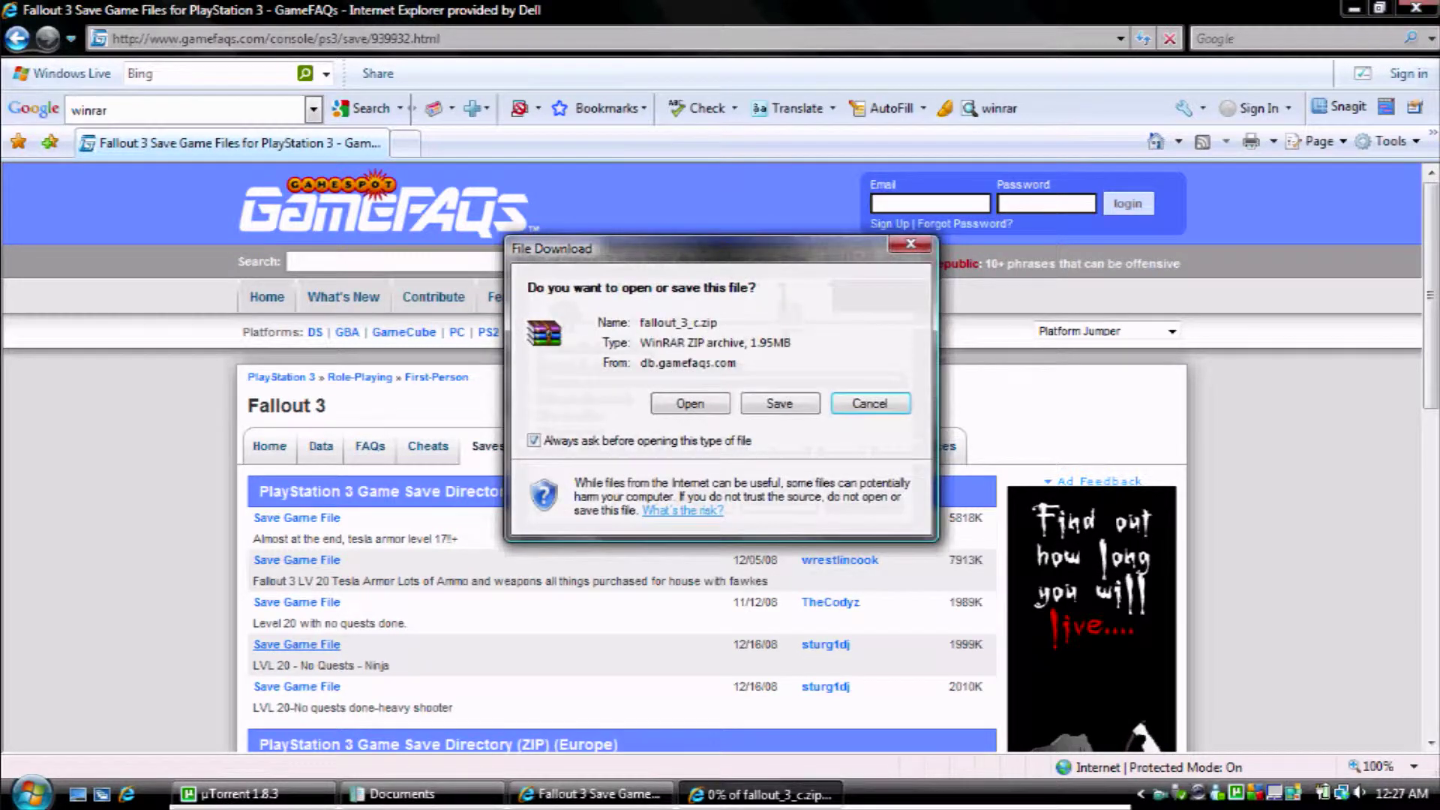
# - Save fallout_3_c.zip into Documents and bring the Documents window forward
pyautogui.click(779, 403)
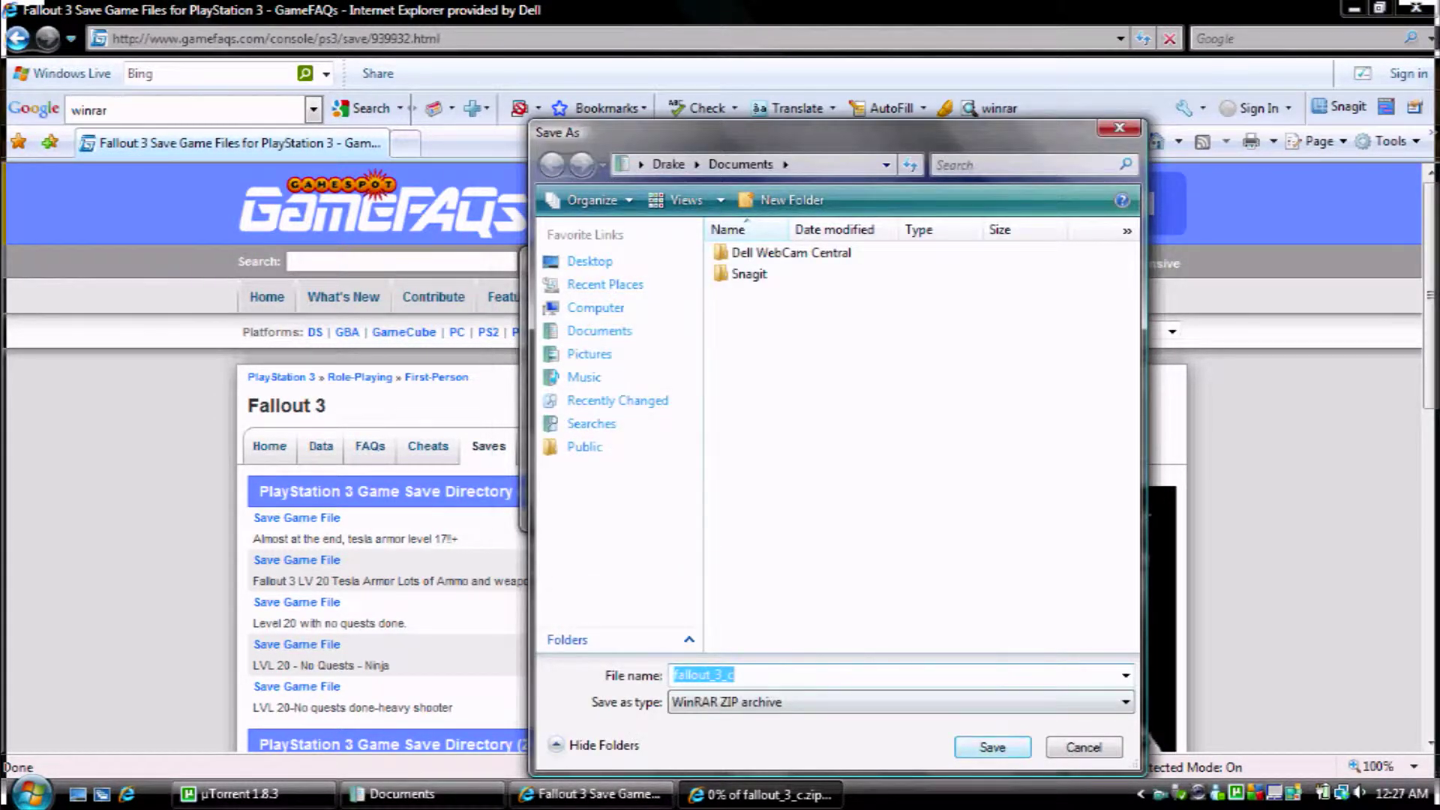
pyautogui.press('Return')
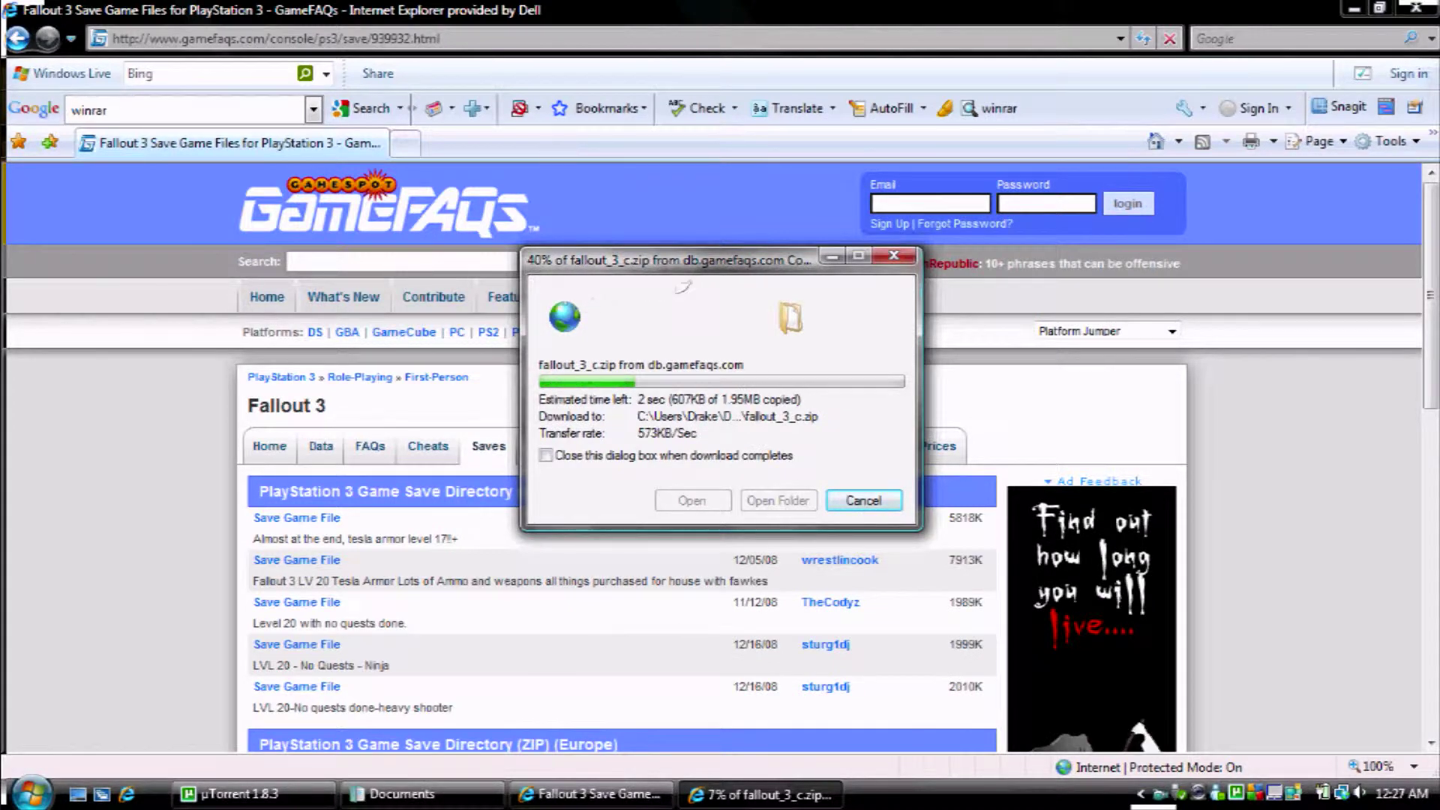
pyautogui.click(402, 794)
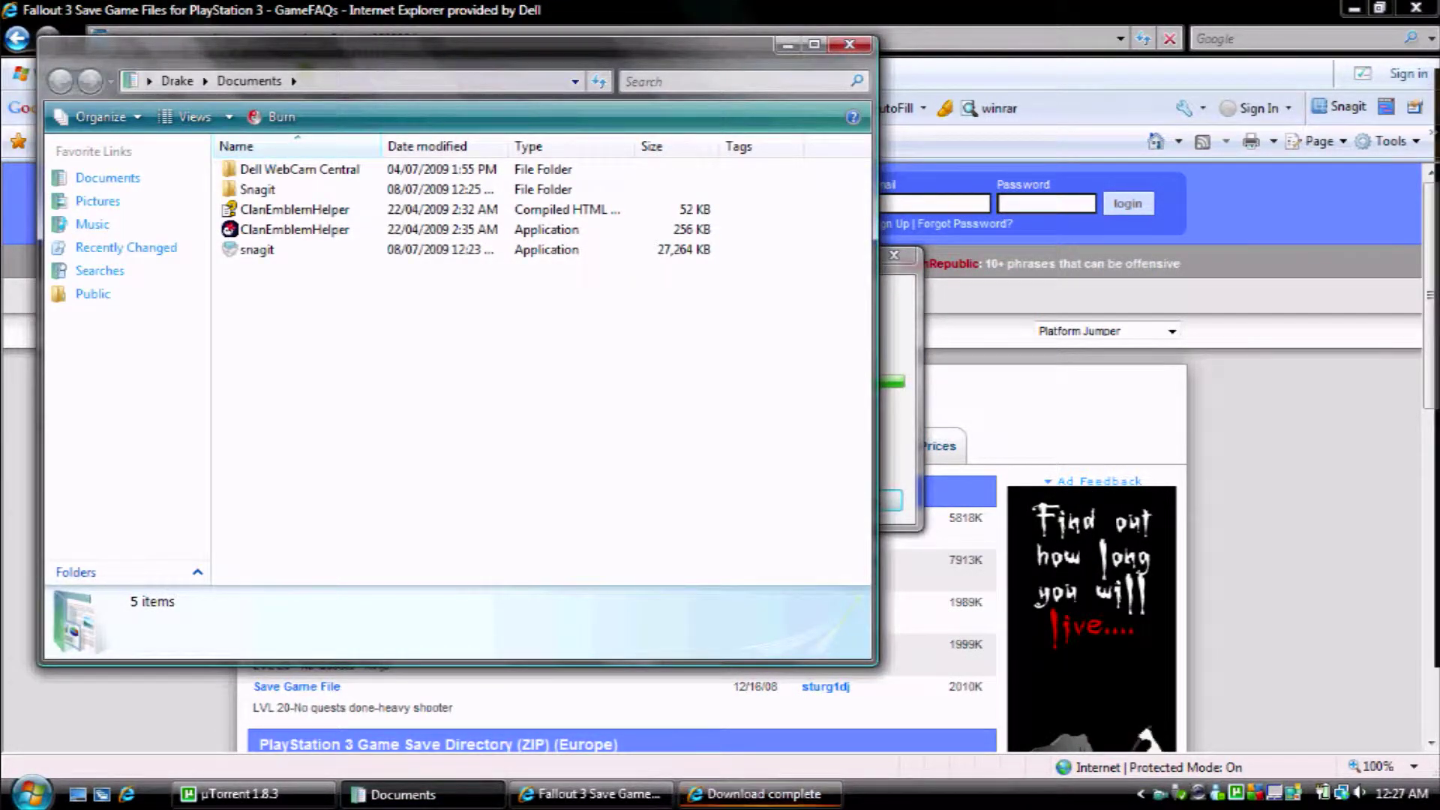
# - Dismiss the download notice, extract fallout_3_c with WinRAR, and select the new PS3 folder
pyautogui.click(762, 794)
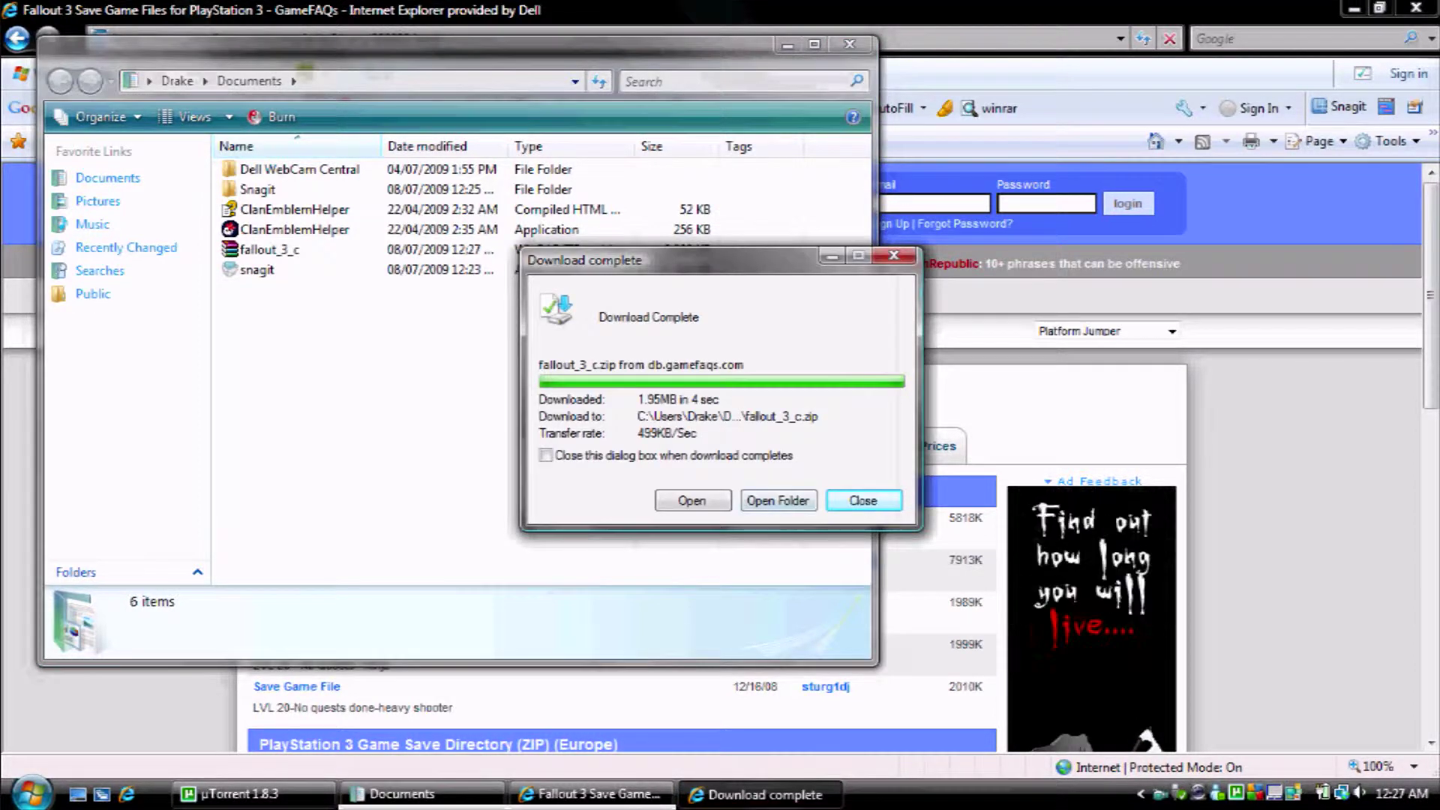
pyautogui.click(777, 500)
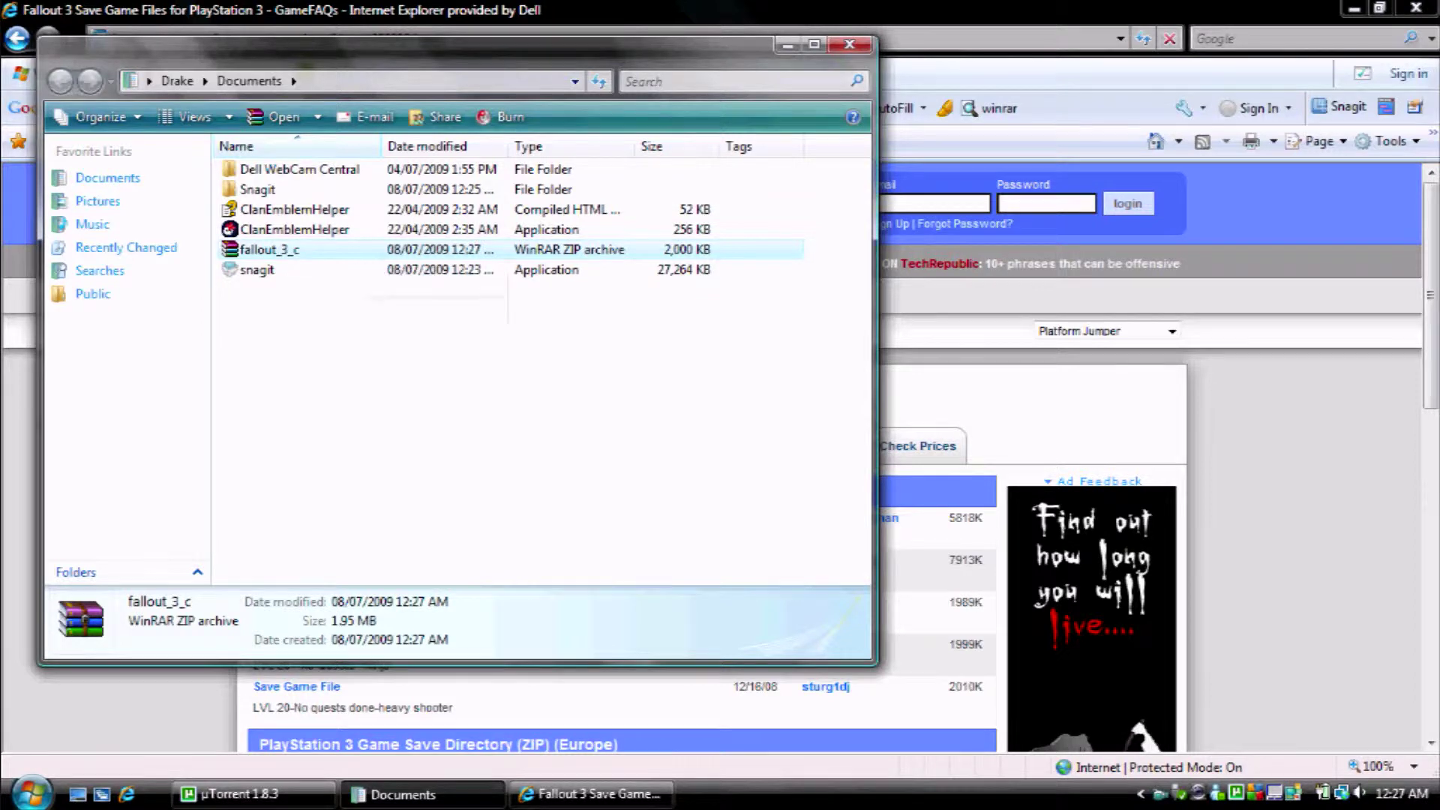
pyautogui.rightClick(289, 251)
pyautogui.click(385, 324)
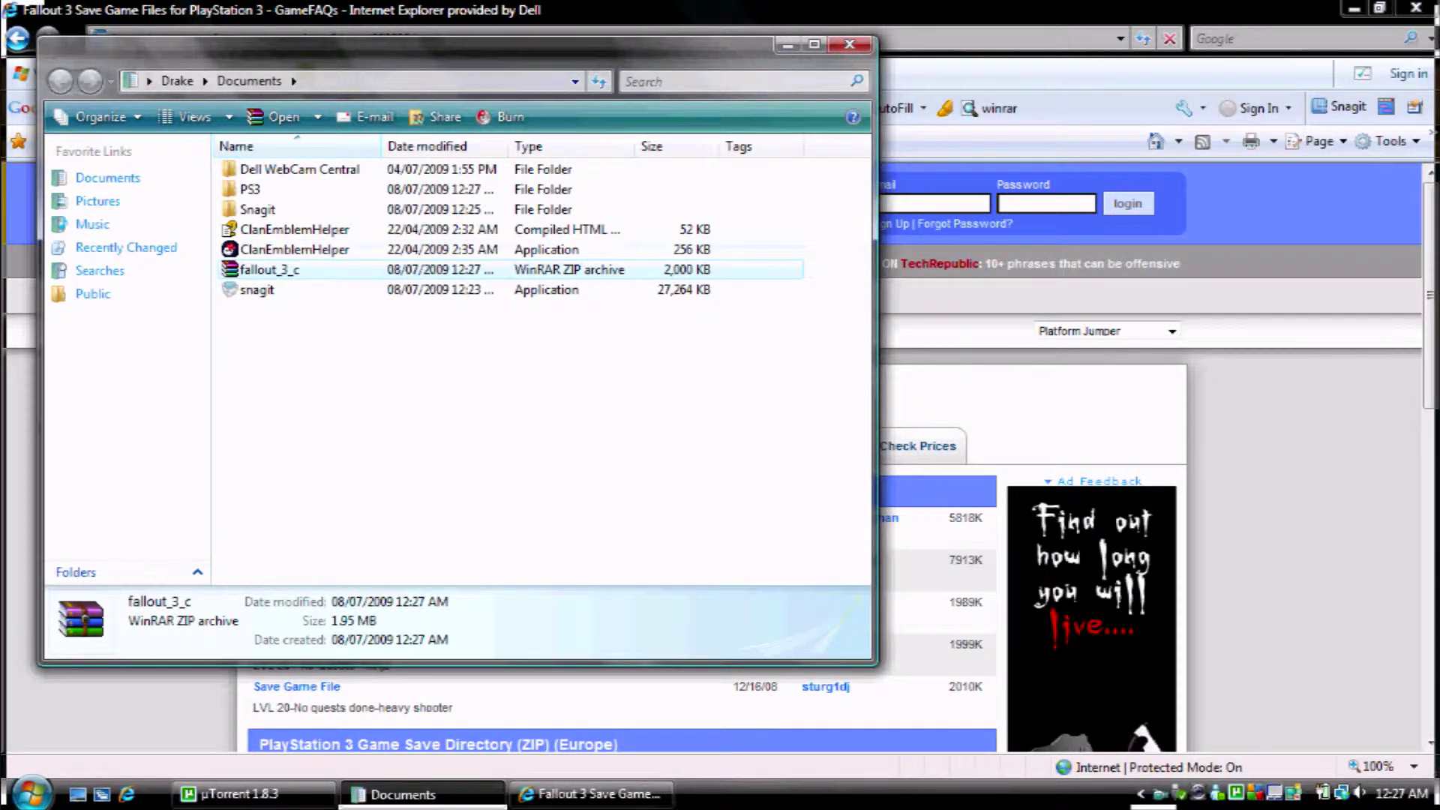
pyautogui.click(250, 189)
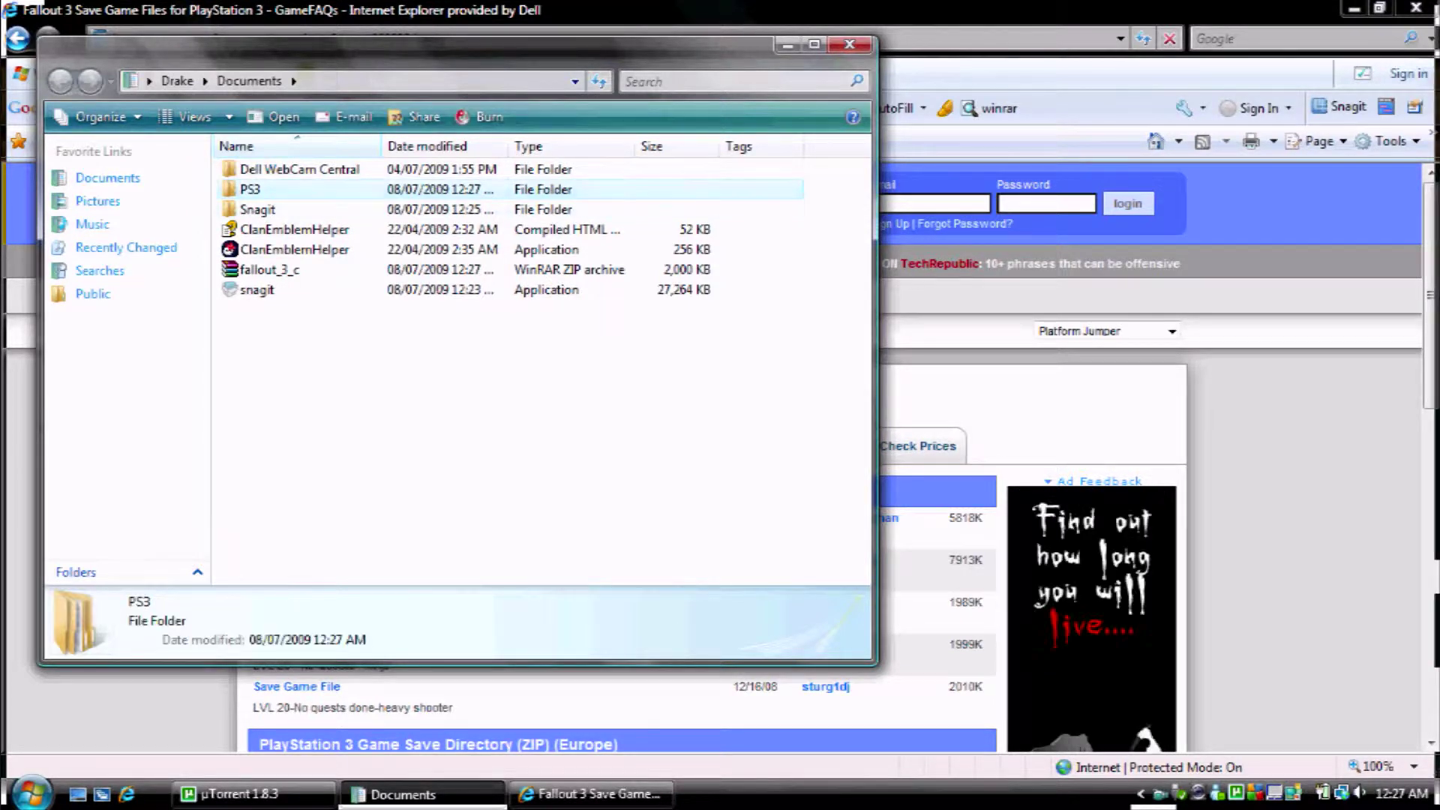
# - Open DRAKE (D:) from Computer in a new window, then return to Documents
pyautogui.click(240, 794)
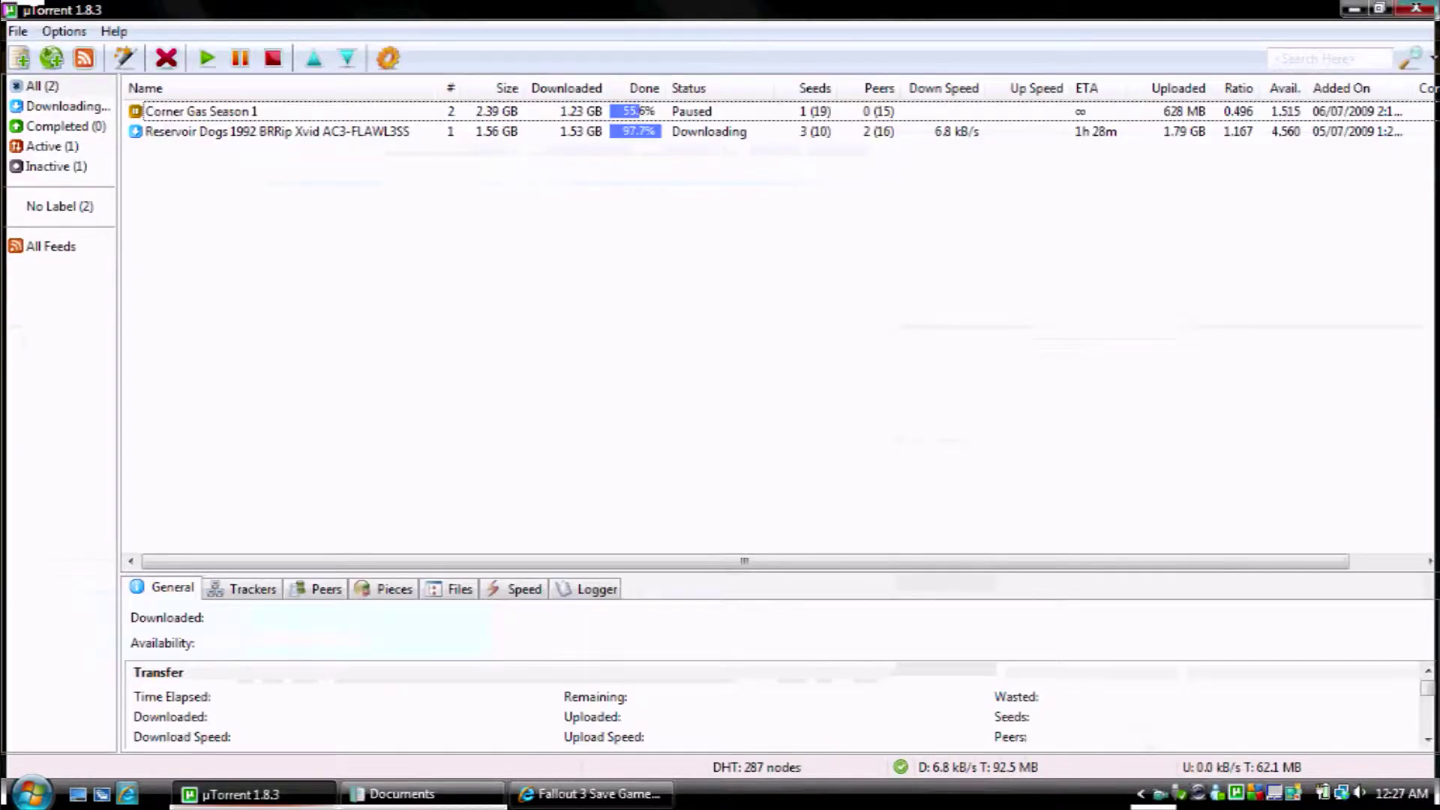
pyautogui.click(30, 793)
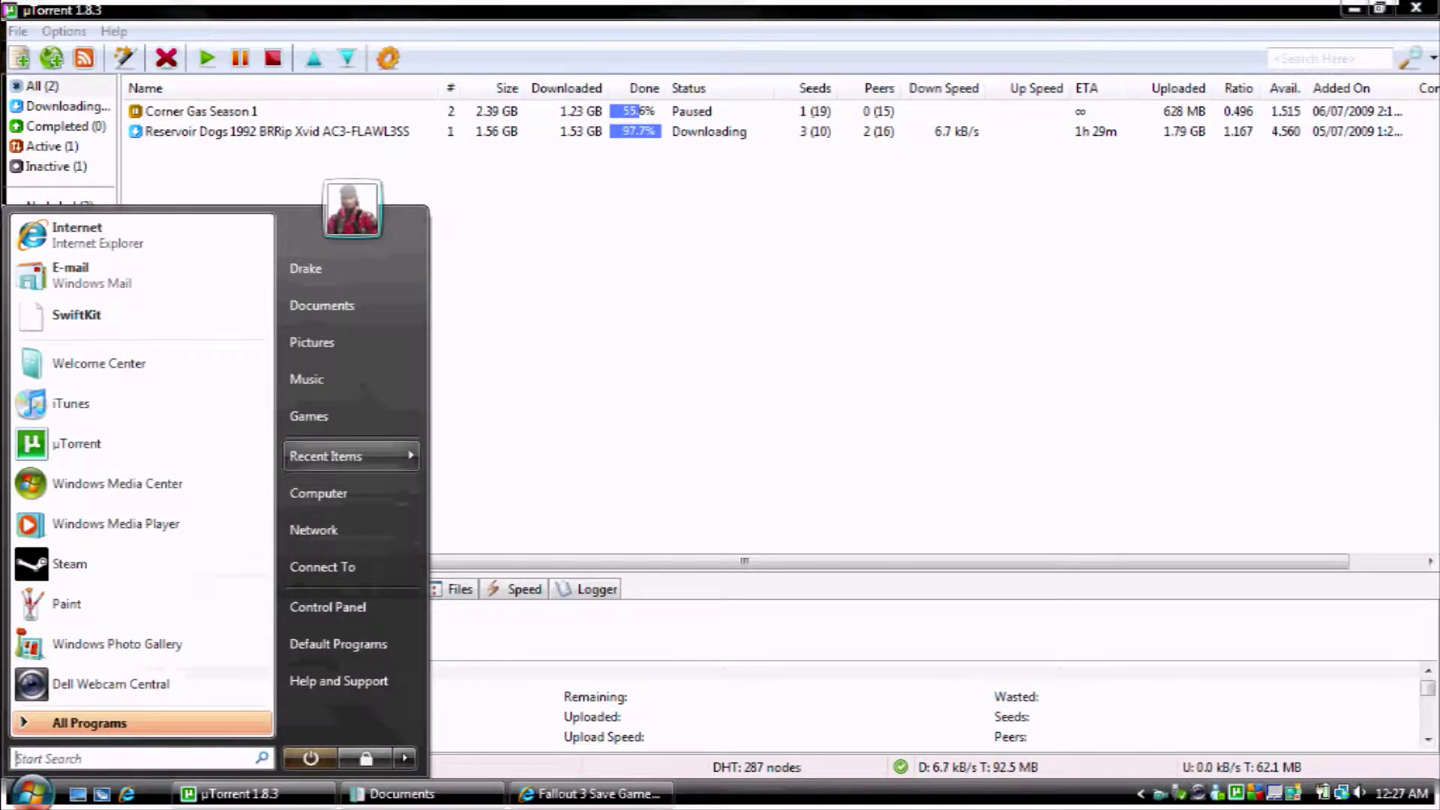
pyautogui.click(323, 493)
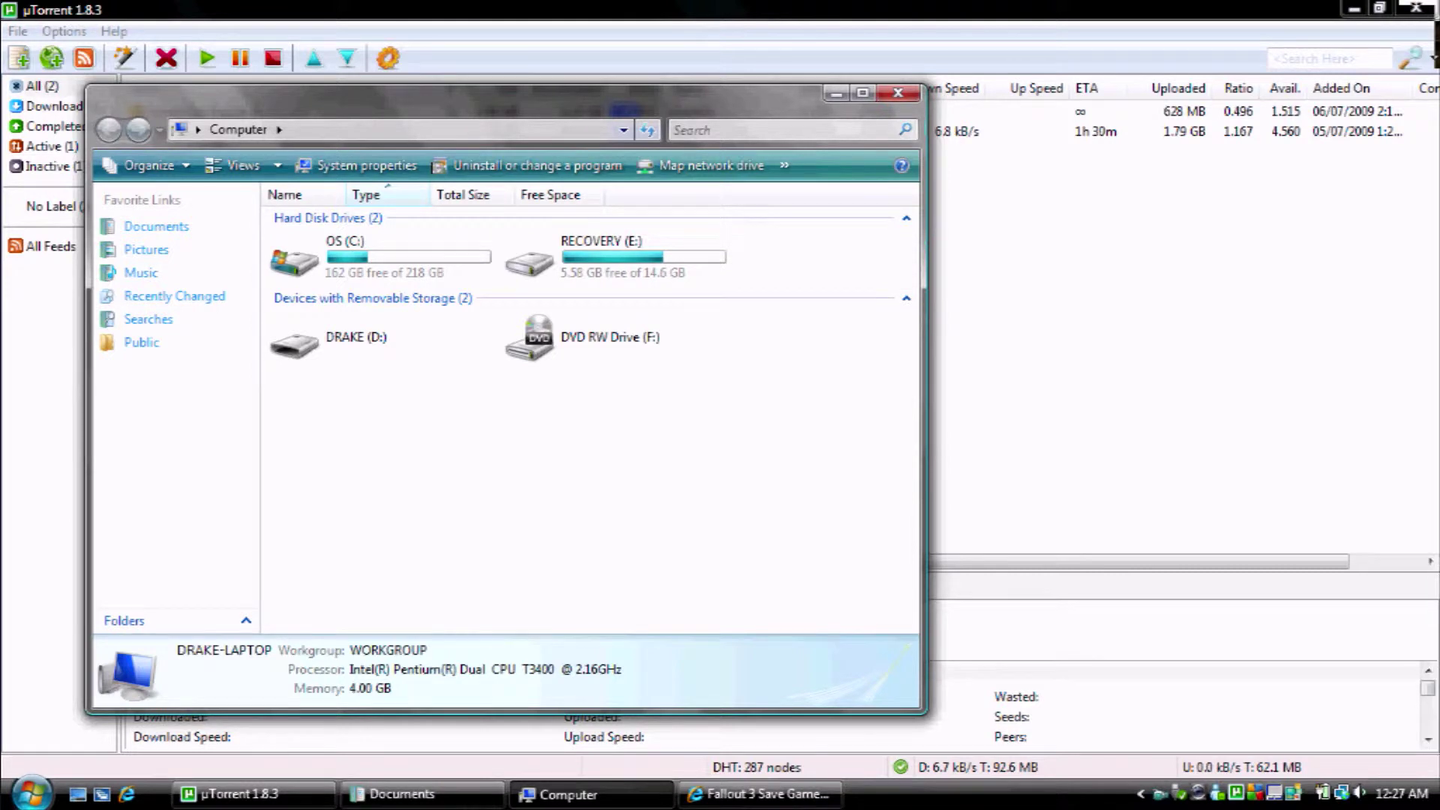
pyautogui.doubleClick(323, 341)
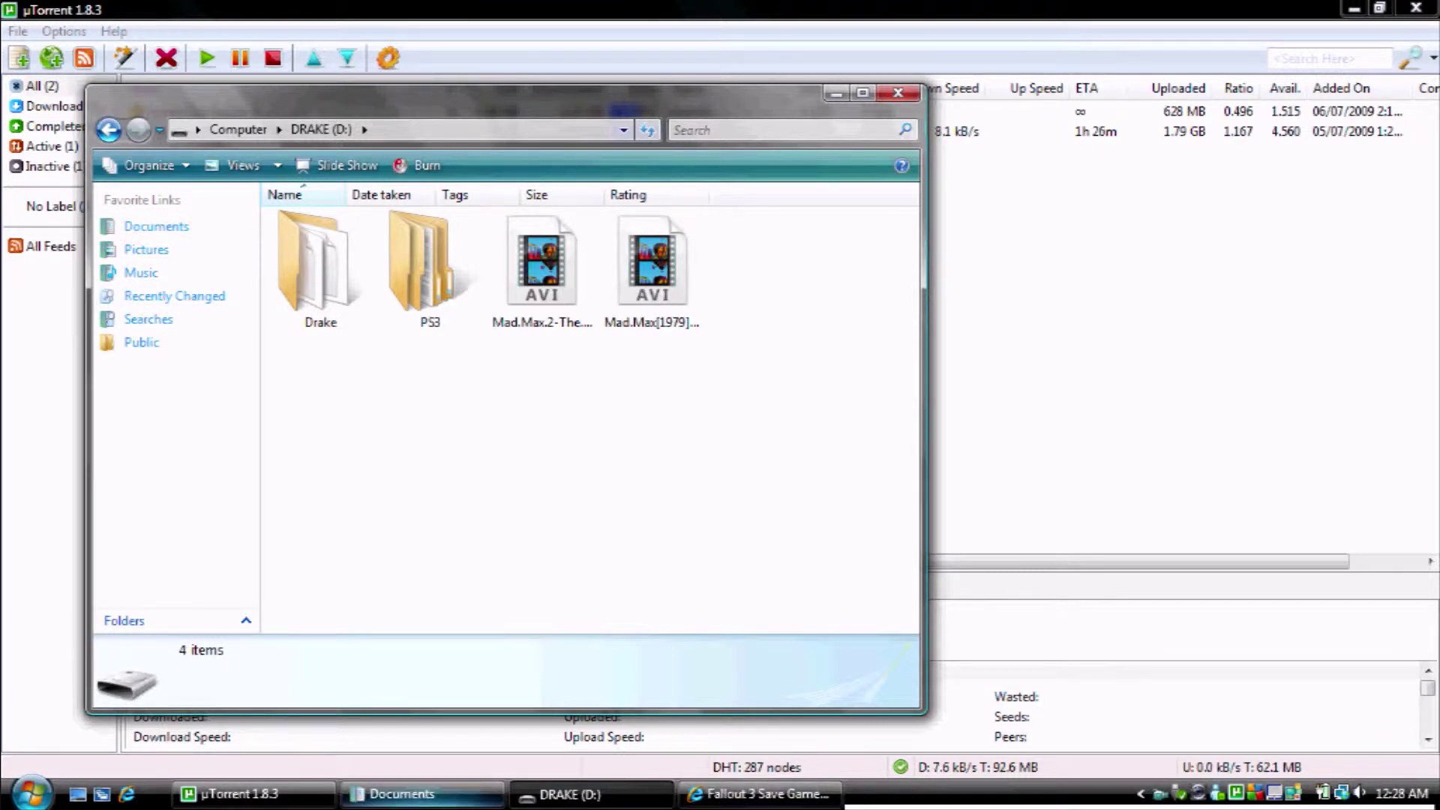
pyautogui.click(403, 793)
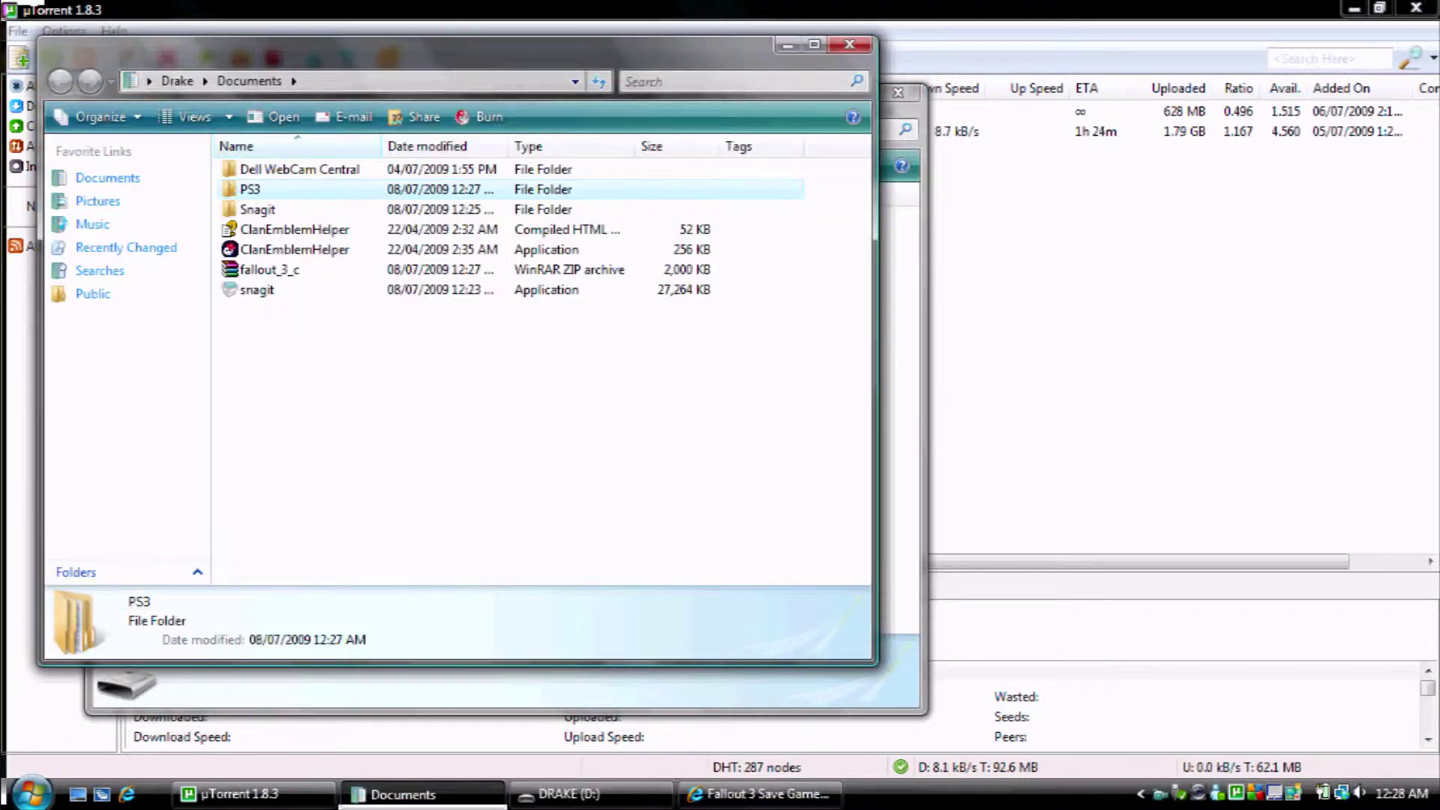
# - Check the DRAKE (D:) window's context menu, then return to Documents without changes
pyautogui.hotkey('alt', 'Tab')
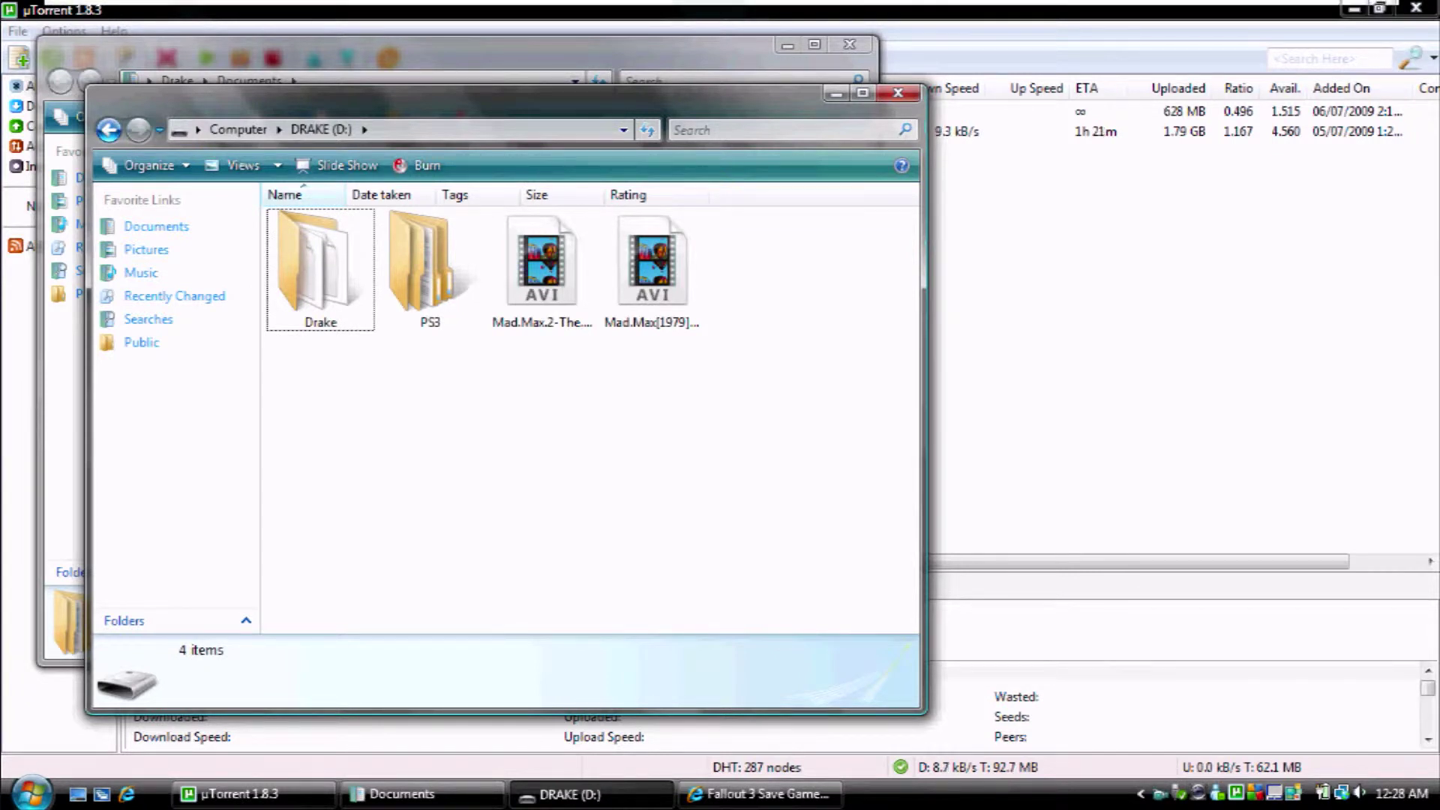
pyautogui.rightClick(507, 441)
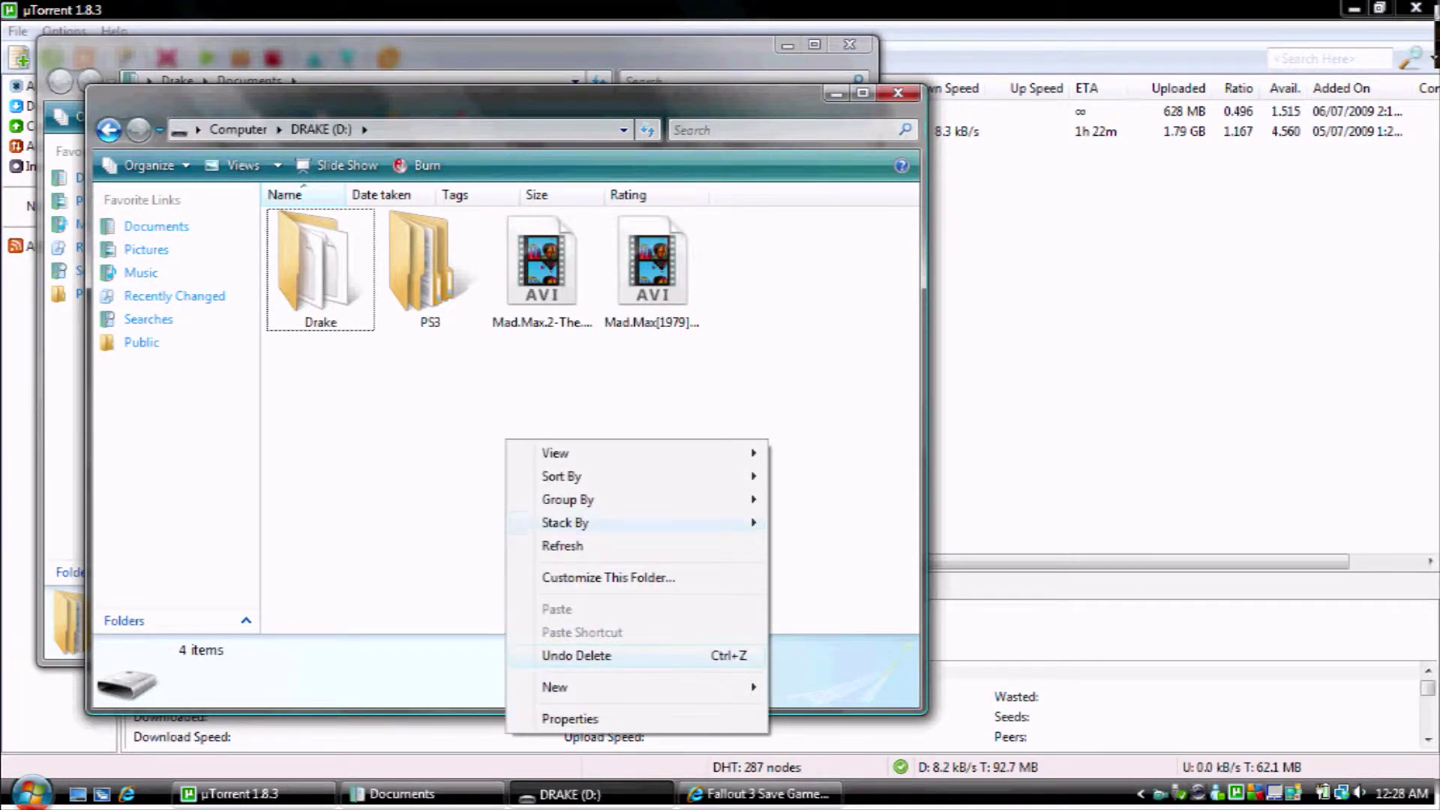
pyautogui.click(608, 578)
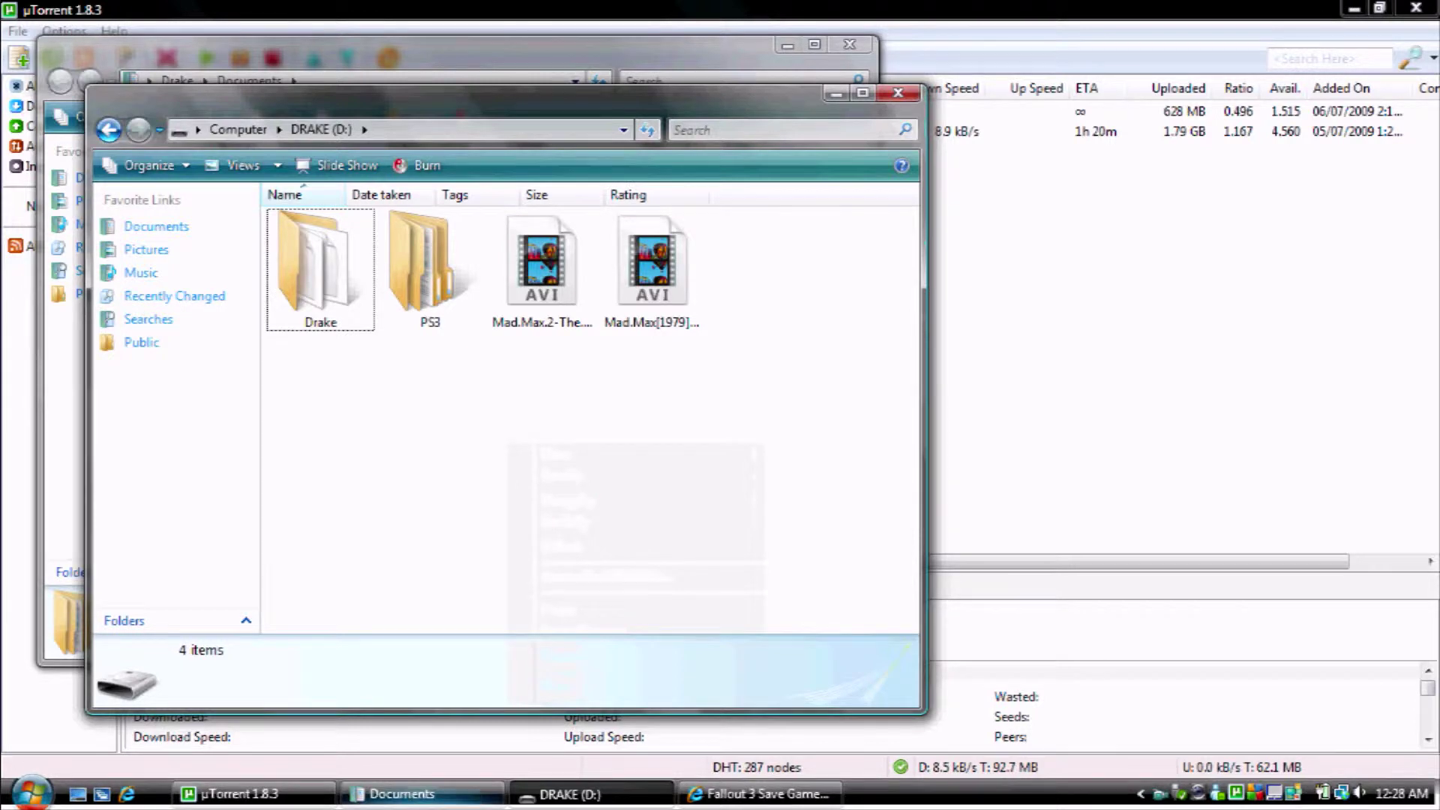
pyautogui.hotkey('alt', 'Tab')
# - Copy the PS3 folder onto DRAKE (D:), merging it with the existing PS3 folder
pyautogui.rightClick(285, 194)
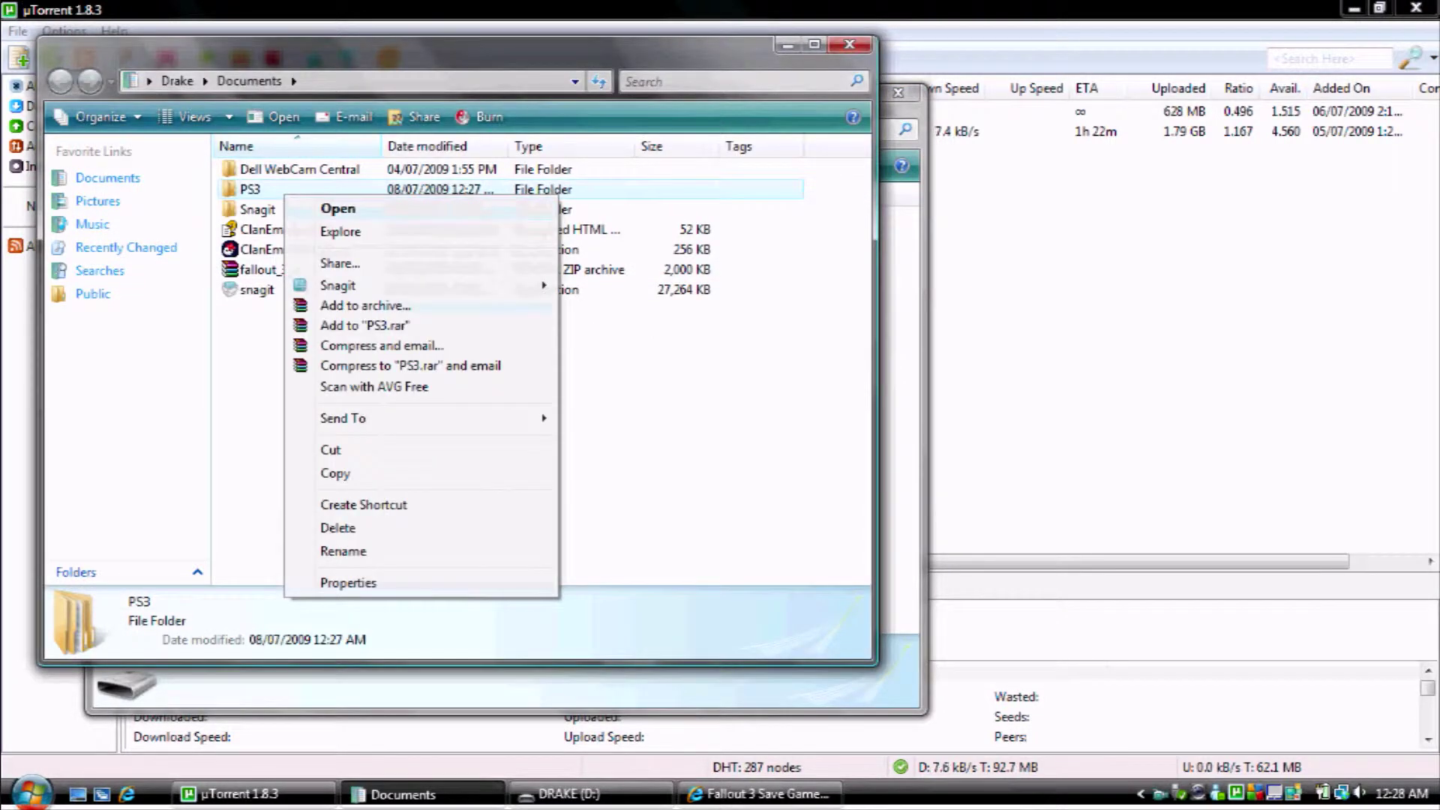
pyautogui.click(335, 474)
pyautogui.hotkey('alt', 'Tab')
pyautogui.rightClick(528, 208)
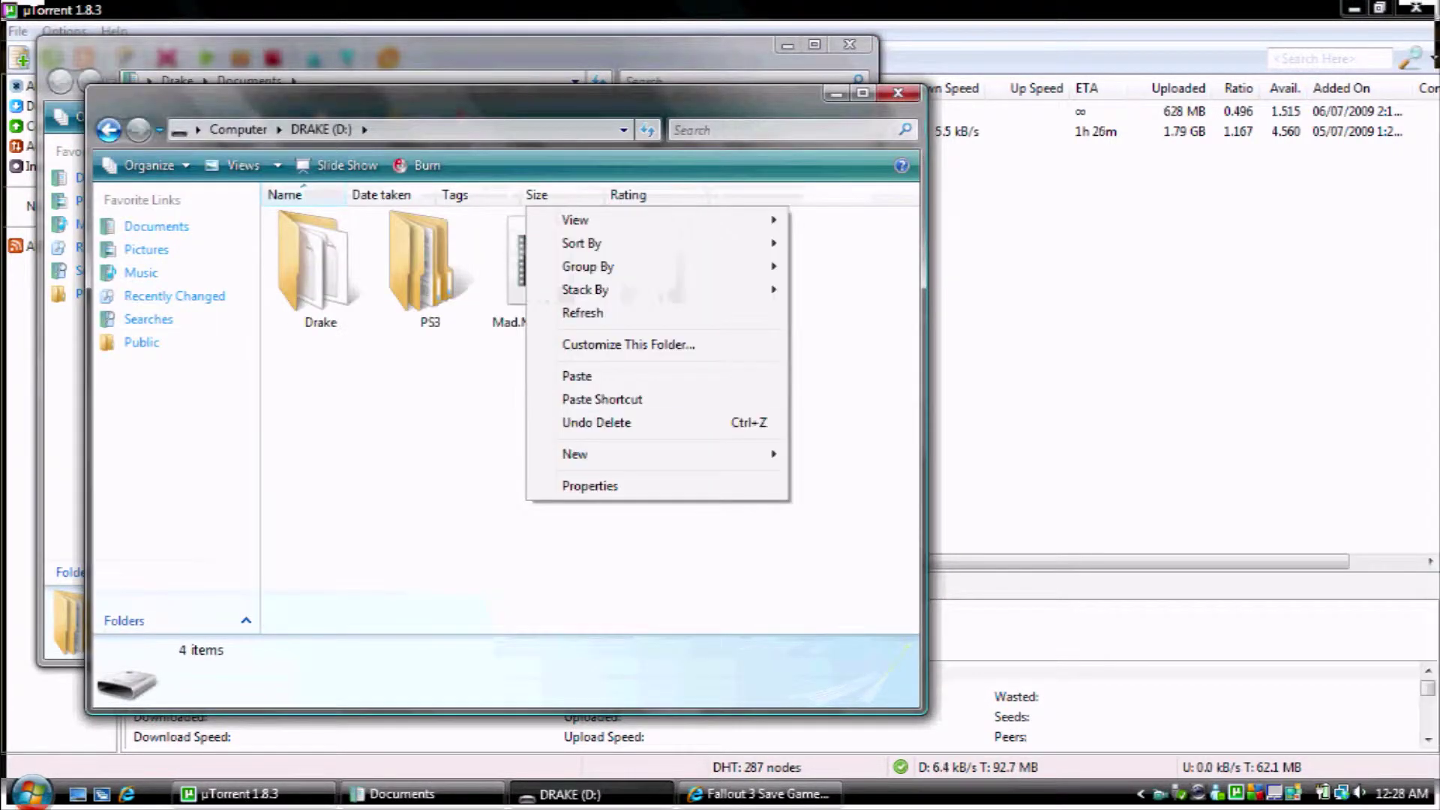
pyautogui.click(577, 376)
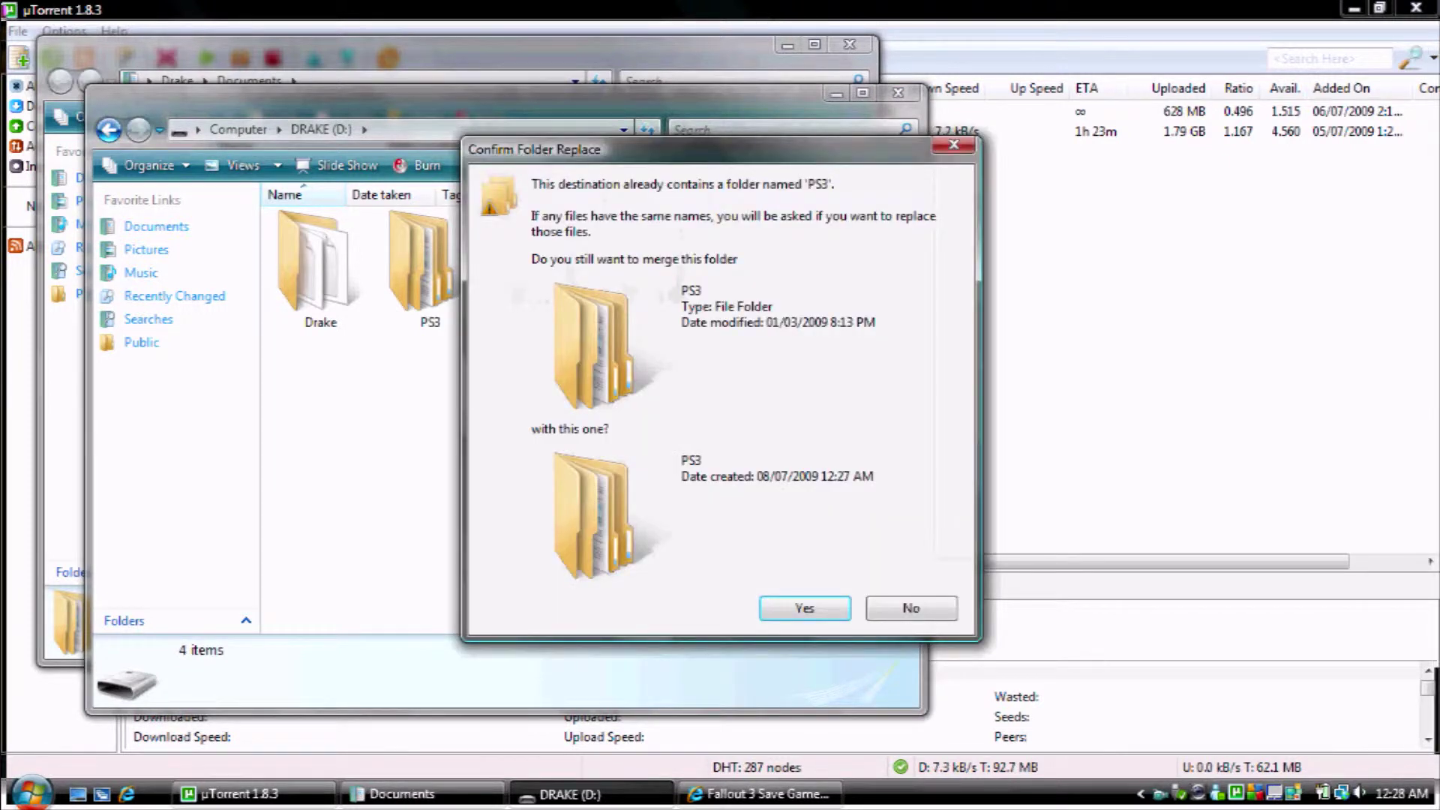
pyautogui.press('Return')
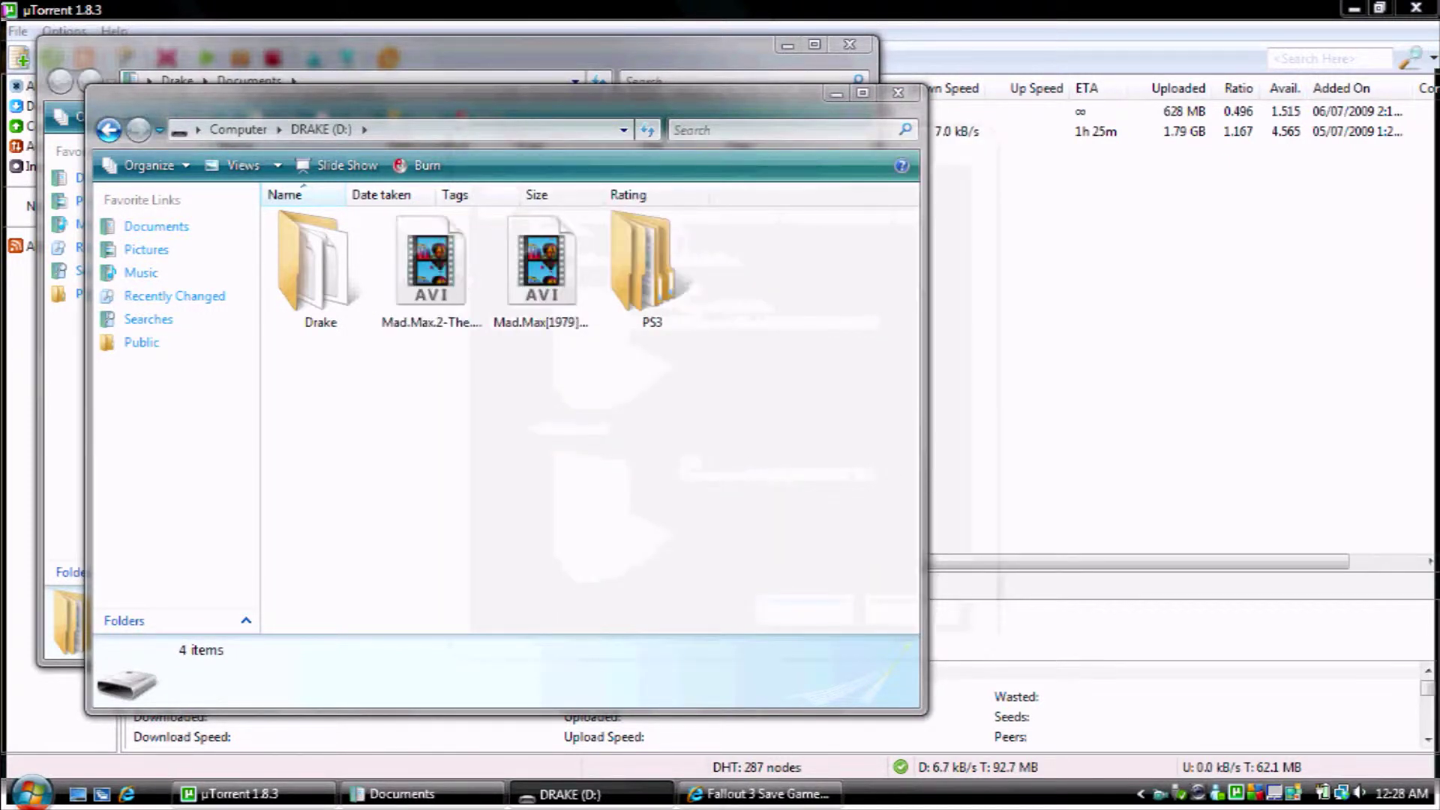